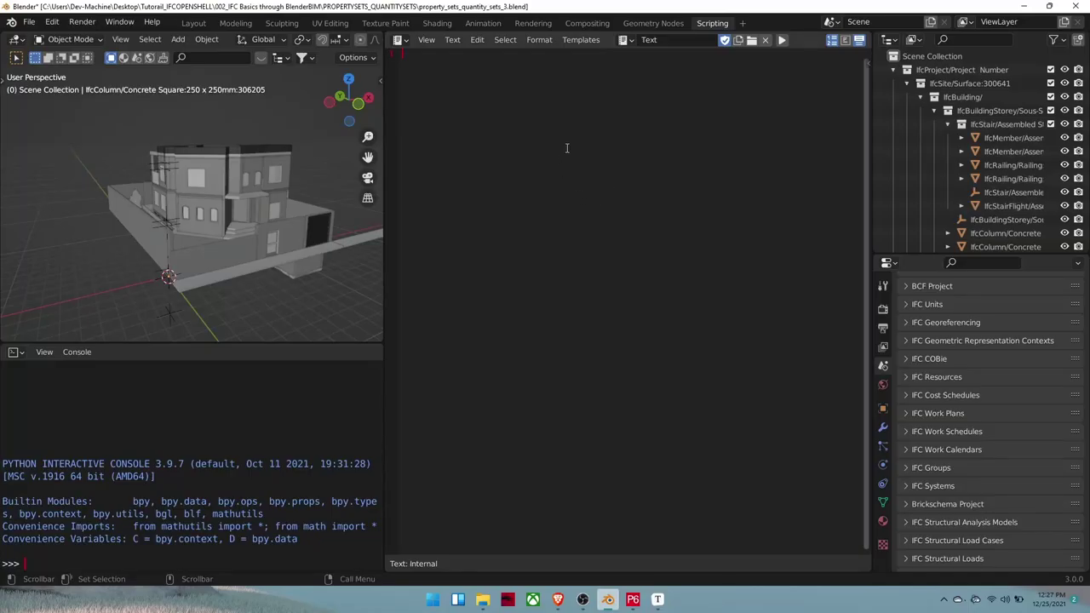
- Write imports for ifcopenshell, ifcopenshell.api, ifc4d p62ifc as ifcschedule and blenderbim IfcStore
type("im")
type("port ifcopenshell i")
type("mport i")
type("fcop")
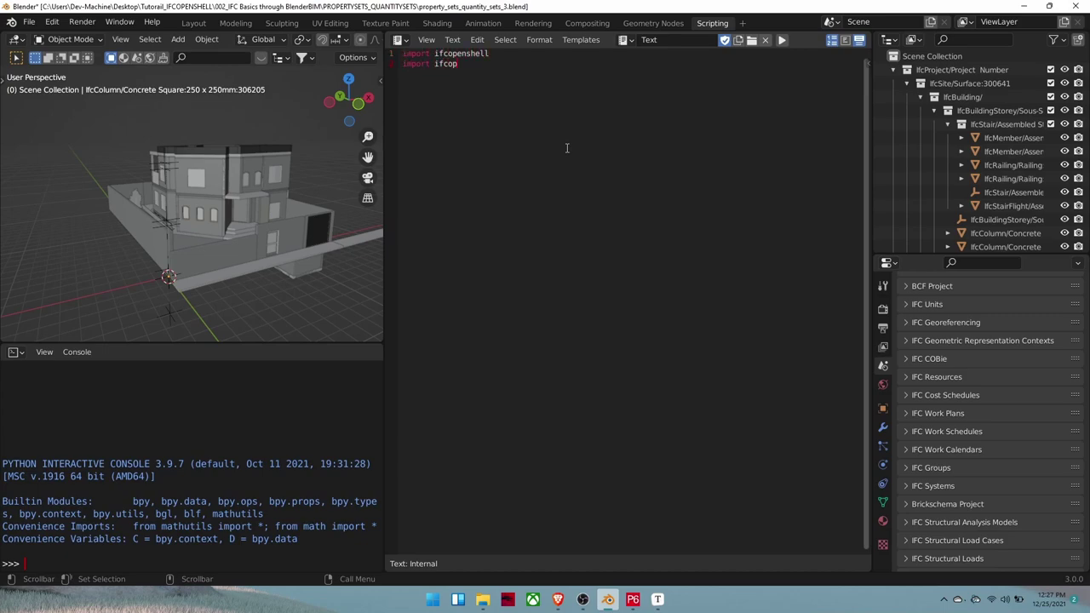
type("enshell.api")
key("Return")
type("from ifc")
type("4d import")
type(" p6")
type("2ifc as ")
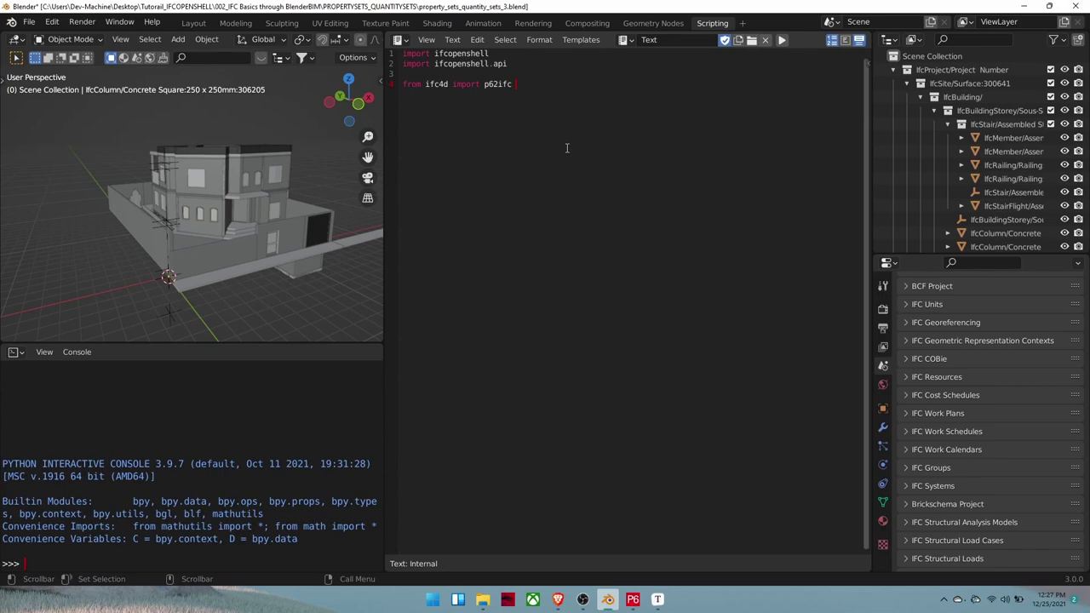
type("ifcsc")
type("hedule  ")
type("#Ope")
type("n our ")
type("file  ")
type("impor")
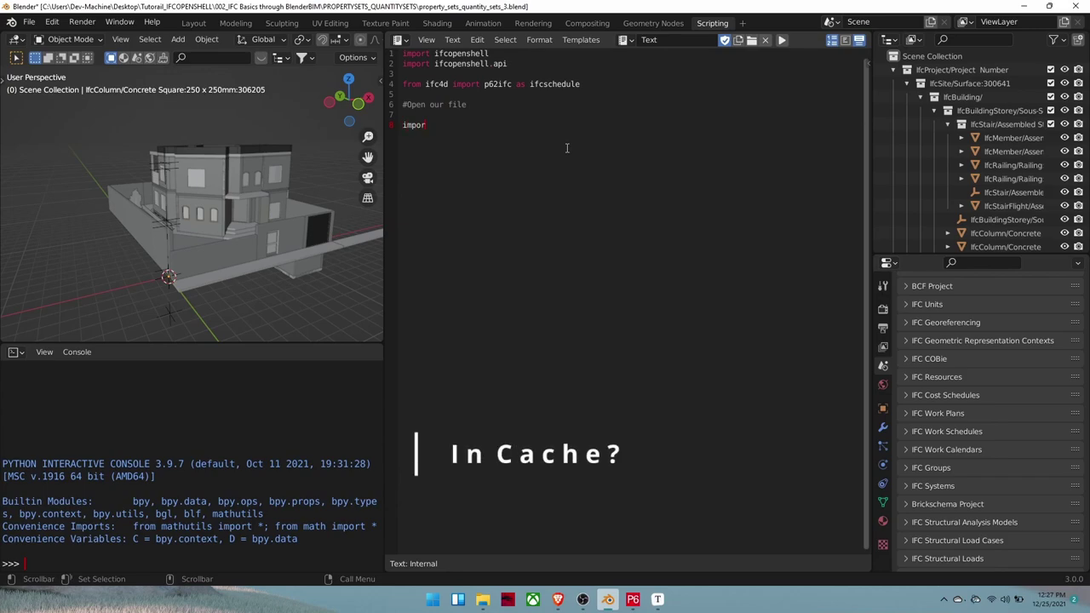
type("t blenderbim")
type(".bim.ifc im")
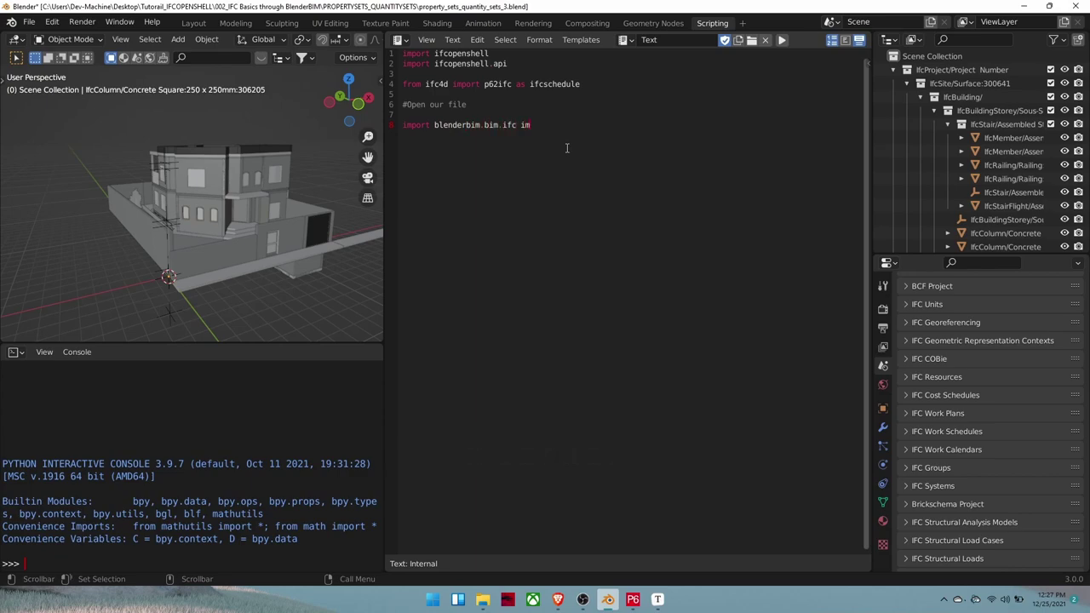
type("port IfcStore")
- Assign file = IfcStore.file and path = IfcStore.path on new lines
key("Return")
key("Return")
type("file = ")
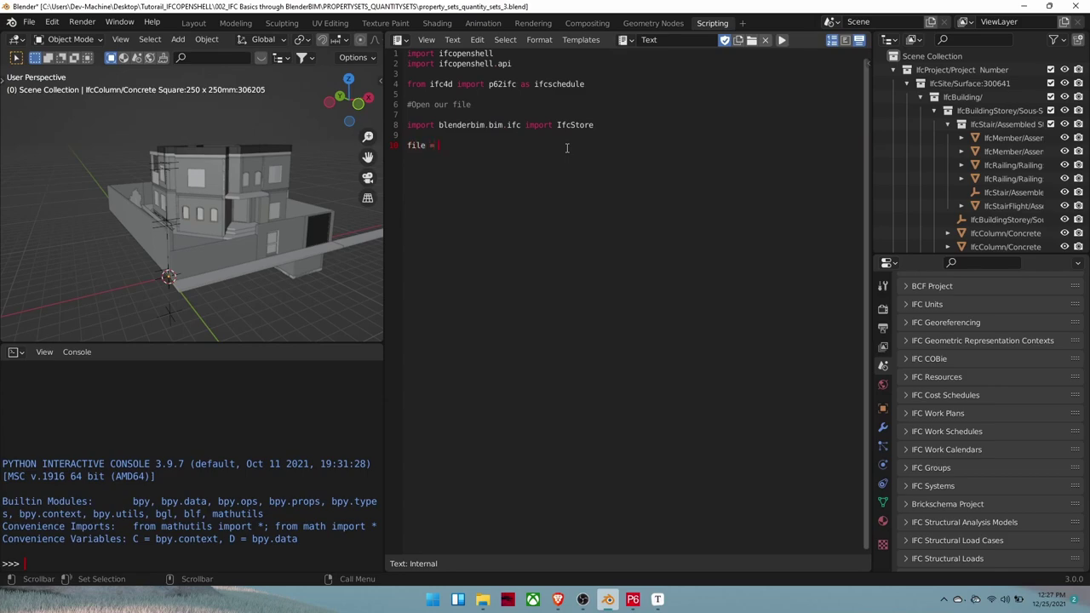
type("IfcStore.fi")
type("le")
key("Return")
type("path = If")
type("cstore.")
key("BackSpace")
key("BackSpace")
key("BackSpace")
key("BackSpace")
type("Store.path")
key("Return")
key("Return")
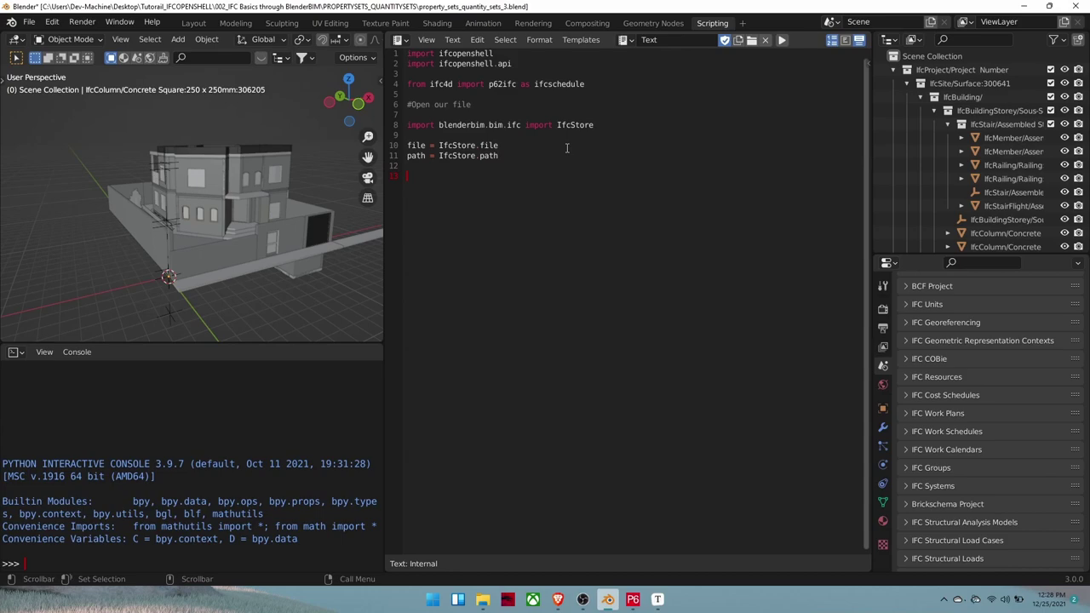
- Create the work plan "My 4D construction Schedule_2" with sequence.add_work_plan on file
key("Return")
type("workpla")
type("n = i")
type("fcopenshell.api.")
type("run(\"")
type("sequen")
type("ce.a")
type("dd")
type("_work")
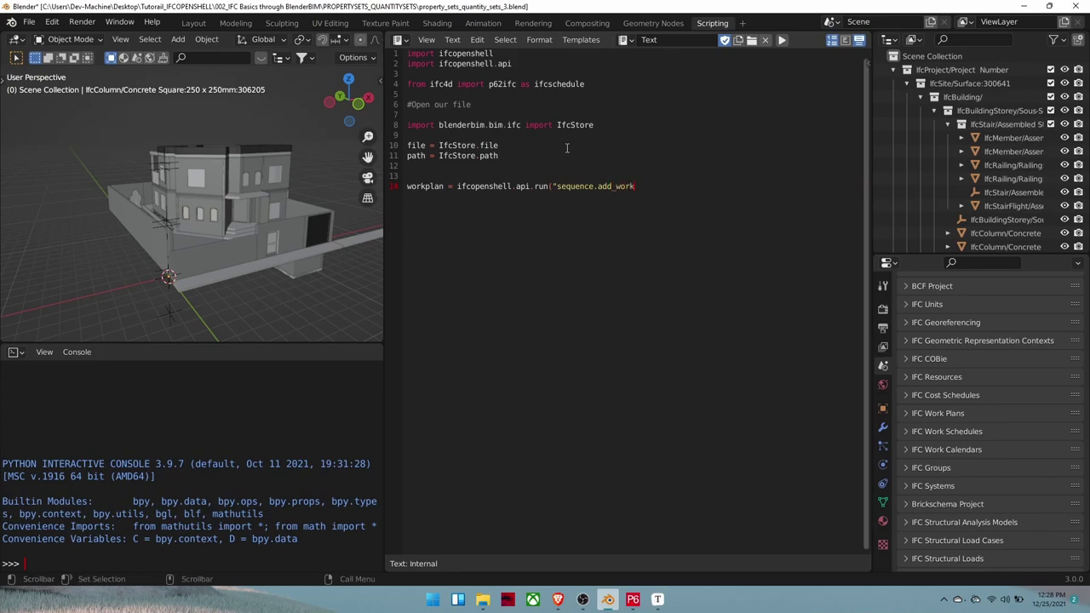
type("pl")
key("BackSpace")
key("BackSpace")
type("_plan")
type("\",")
type(" mode")
key("BackSpace")
key("BackSpace")
key("BackSpace")
key("BackSpace")
key("BackSpace")
type("file, ")
type("name = \"")
type("My 4D")
type(" construction")
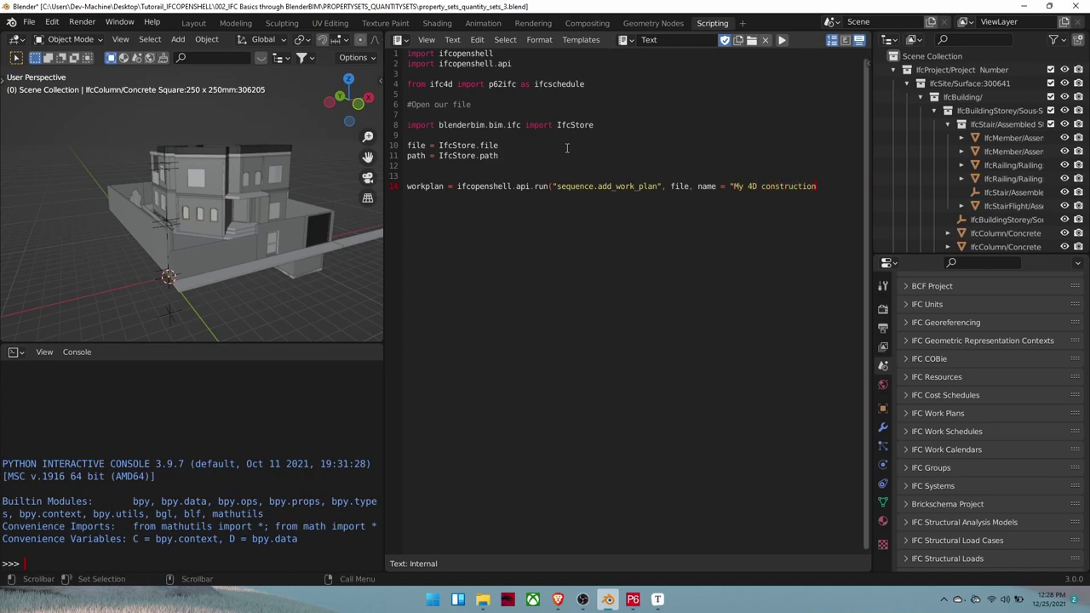
type(" Schedule_")
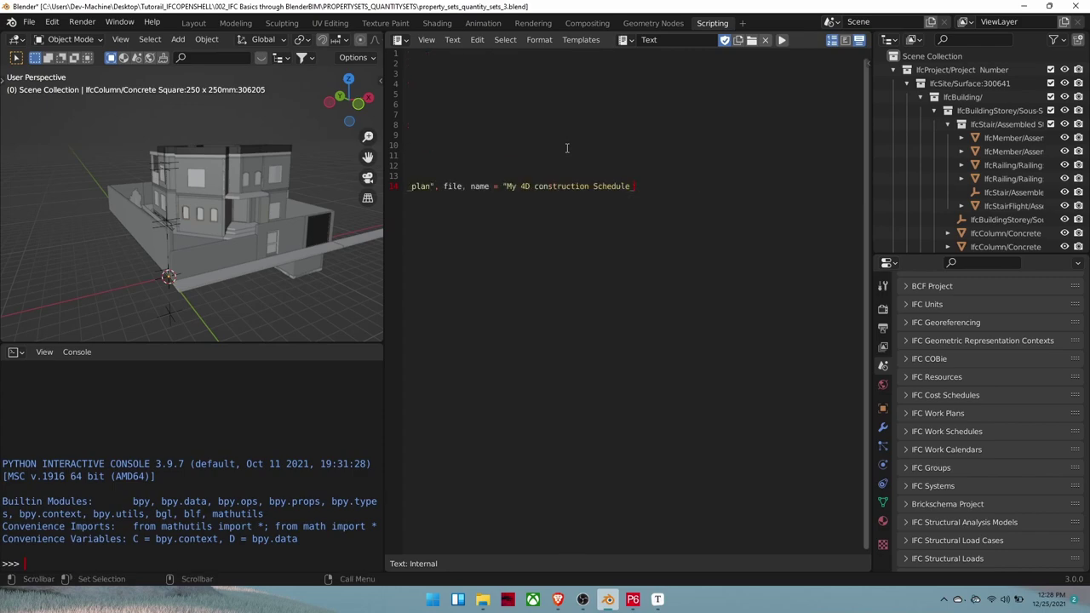
type("2\"")
- Add the comment "#Settings options for our P62Ifc class" below the work plan line
key("Return")
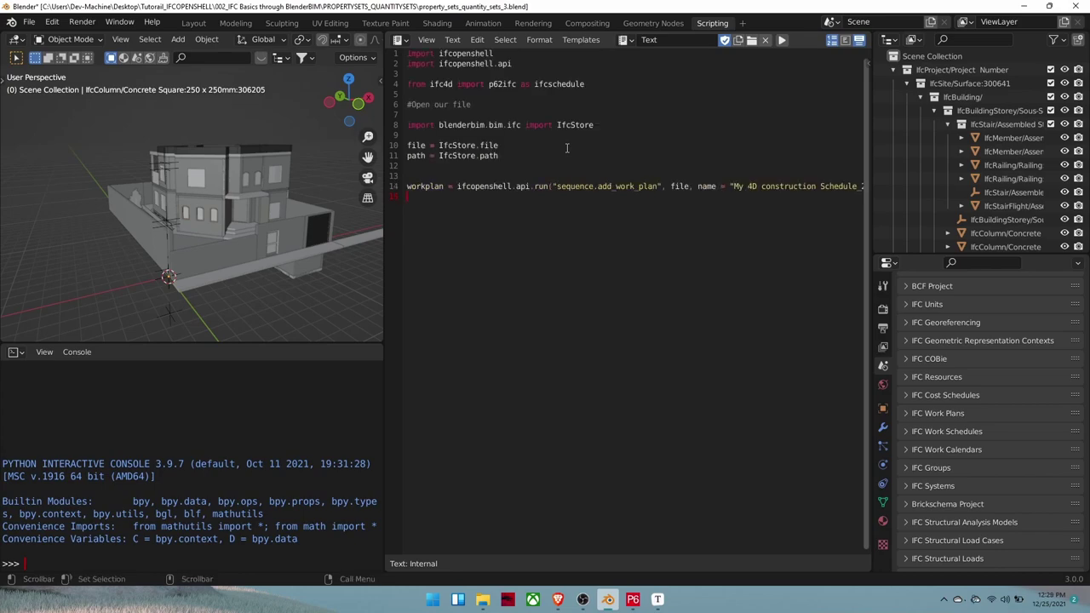
key("Return")
type("#Settings")
type(" options for our P6")
type("2Ifc")
type(" class")
- Create schedule_translation = ifcschedule.P62Ifc() and set its xml to the pasted Primavera XML path
key("Return")
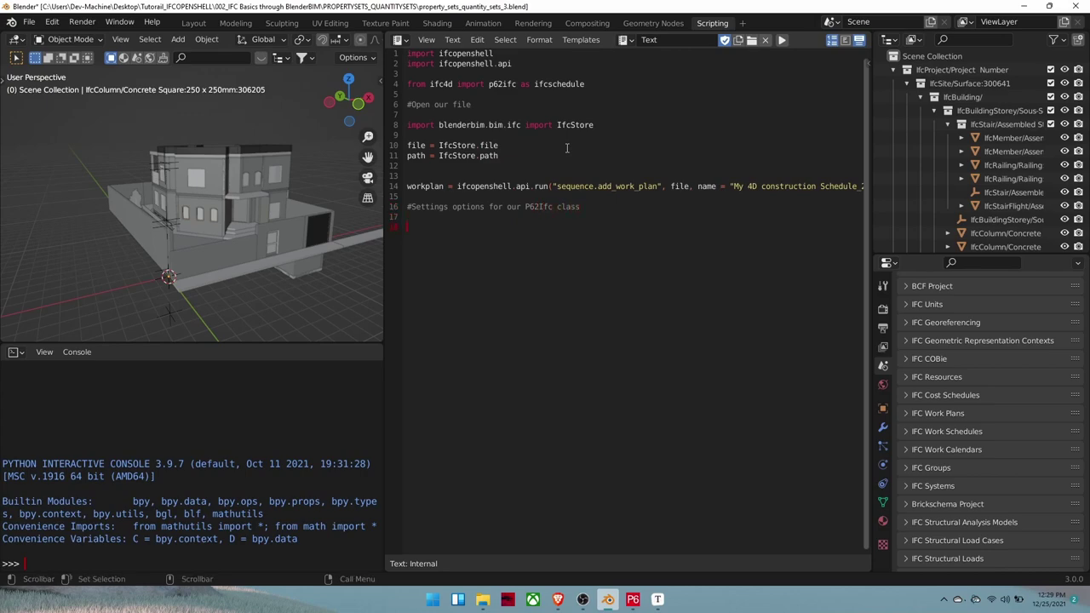
type("schedule")
type("_trans")
type("lation = if")
type("cschedule.P")
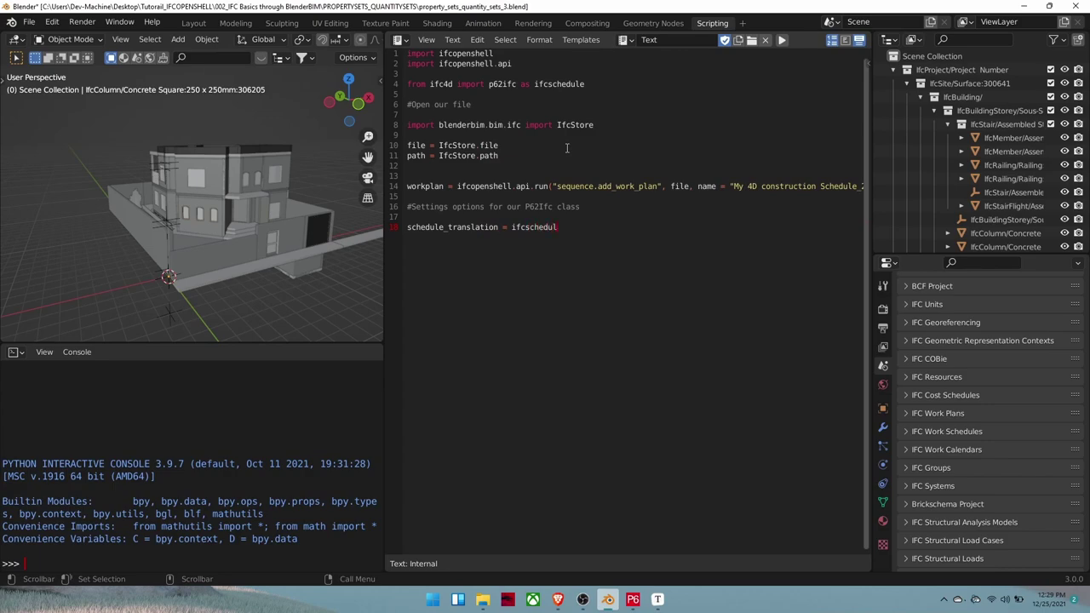
type("62")
type("Ifc()")
key("Return")
key("Return")
type("sc")
type("hedule_transla")
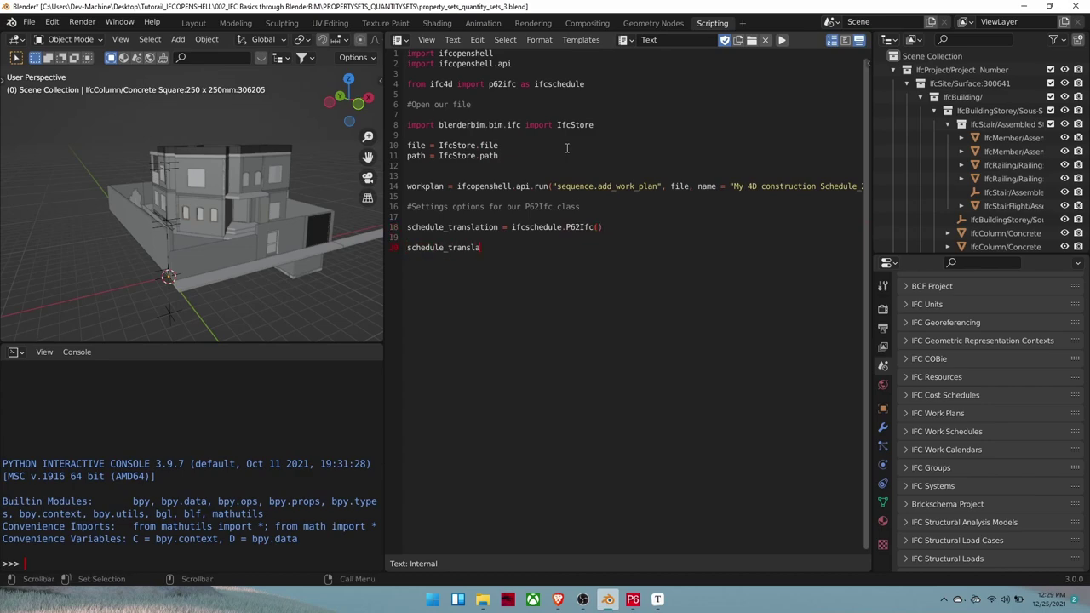
type("tion.xml =")
key("ctrl+v")
- Set schedule_translation.file to file and schedule_translation.work_plan to workplan
type("sched")
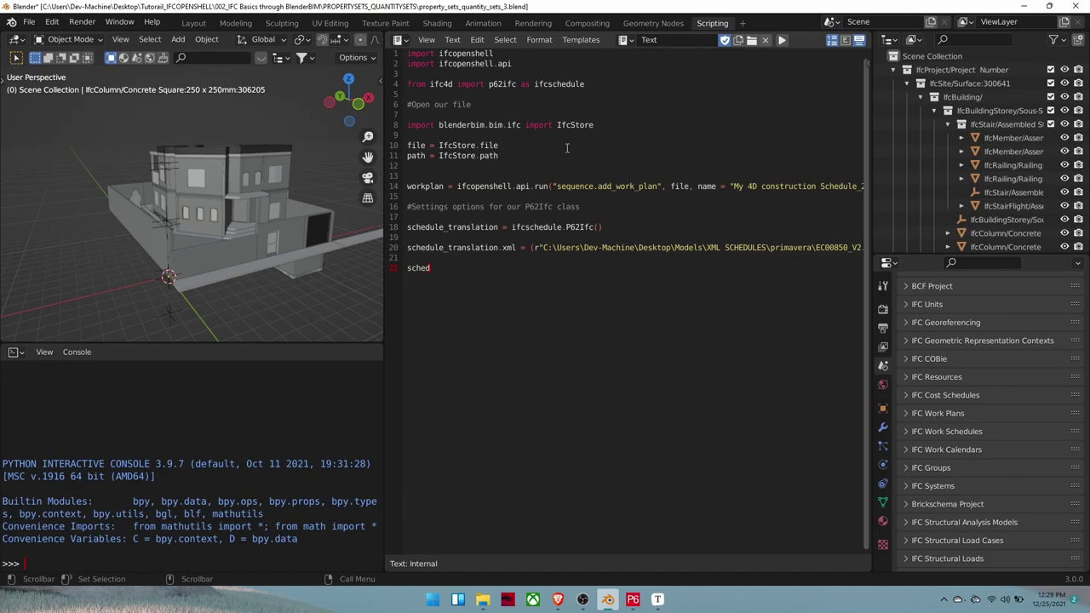
type("ule_Trans")
key("BackSpace")
key("BackSpace")
key("BackSpace")
key("BackSpace")
key("BackSpace")
type("tr")
type("anslation.f")
type("ile = file")
key("Return")
key("Return")
type("ched")
key("ctrl+space")
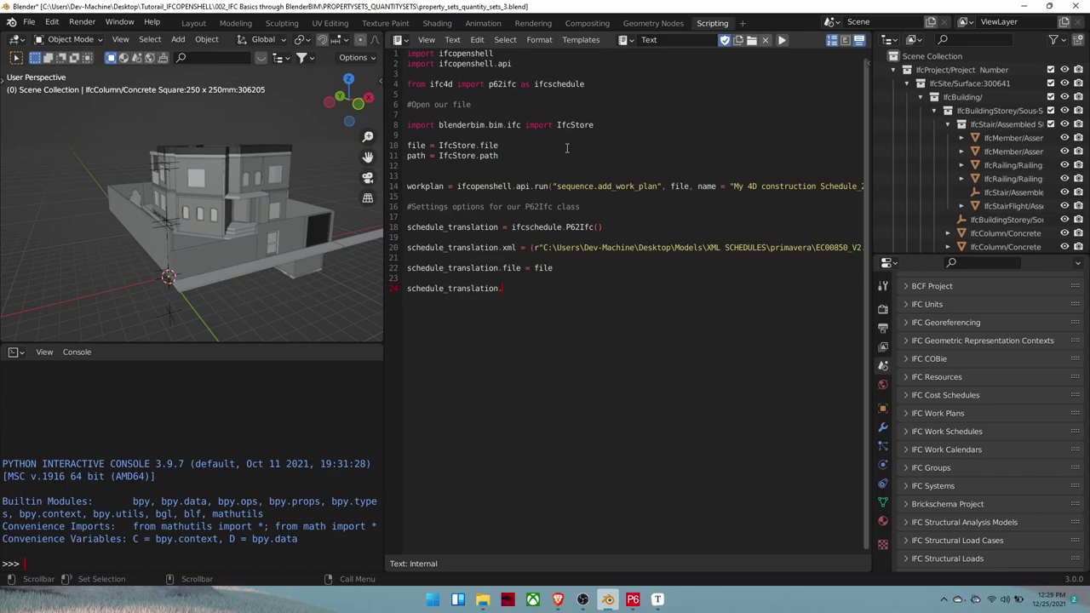
type("work_plan = ")
type("w")
type("orkplan")
- Set schedule_translation.output to path and add the schedule.execute() line
key("Return")
key("Return")
key("Return")
type("schedu")
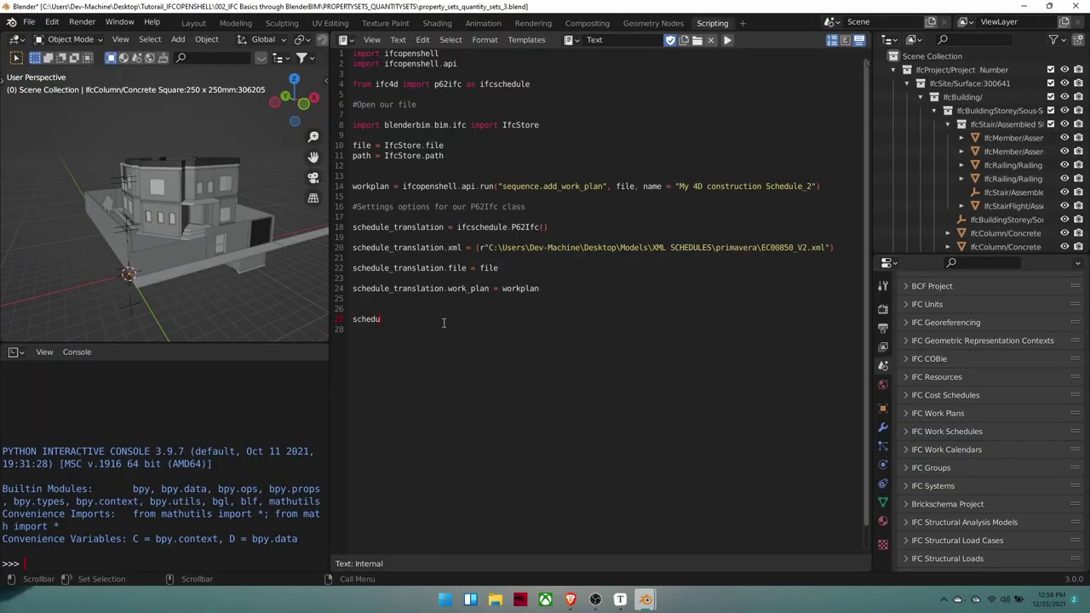
type("le_ou")
key("BackSpace")
key("BackSpace")
type("tra")
key("BackSpace")
key("ctrl+space")
type(".output = ")
type("path")
key("Return")
key("Return")
type("schedu")
type("le.execut")
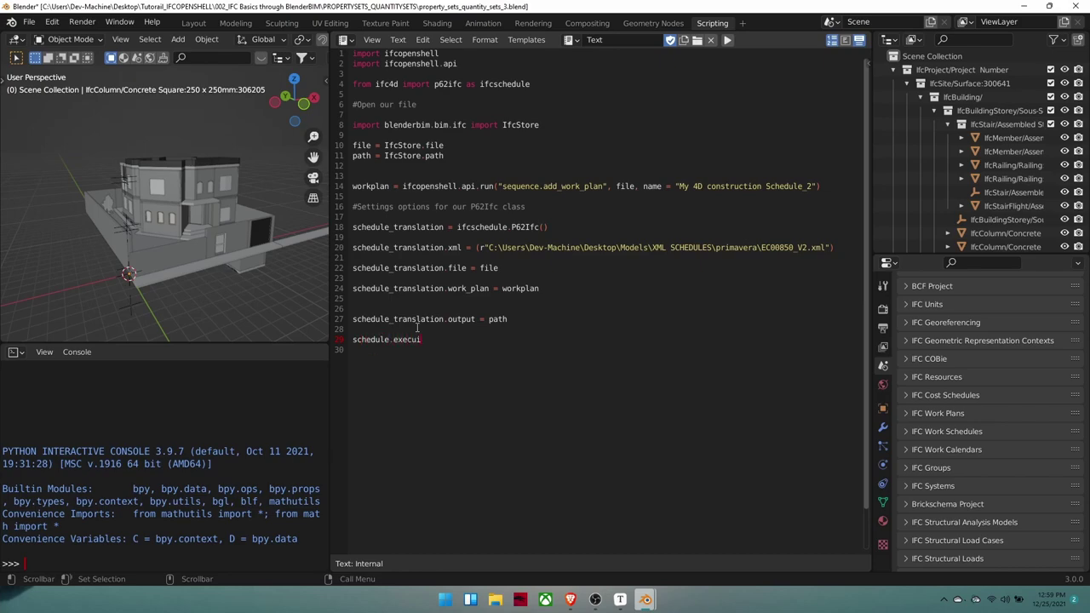
type("e(")
- Remove the extra blank line before the output setting
mouse_move(474, 339)
left_mouse_down()
mouse_move(355, 207)
mouse_move(412, 347)
left_mouse_up()
left_click(467, 344)
left_click(433, 308)
key("Delete")
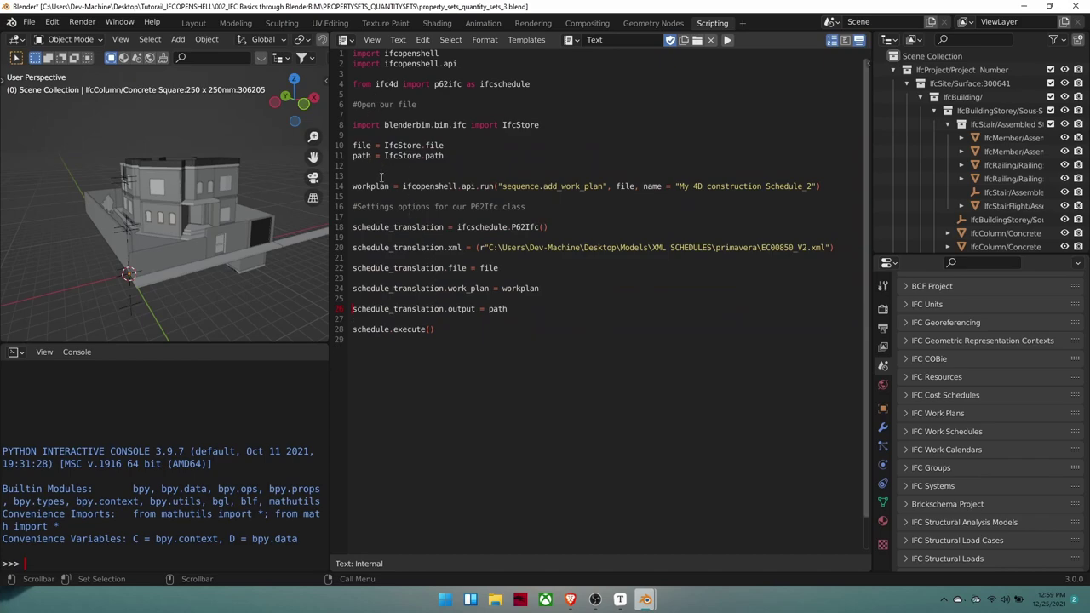
- Change the IfcStore import line to start with 'from'
left_click_drag(353, 52, 394, 104)
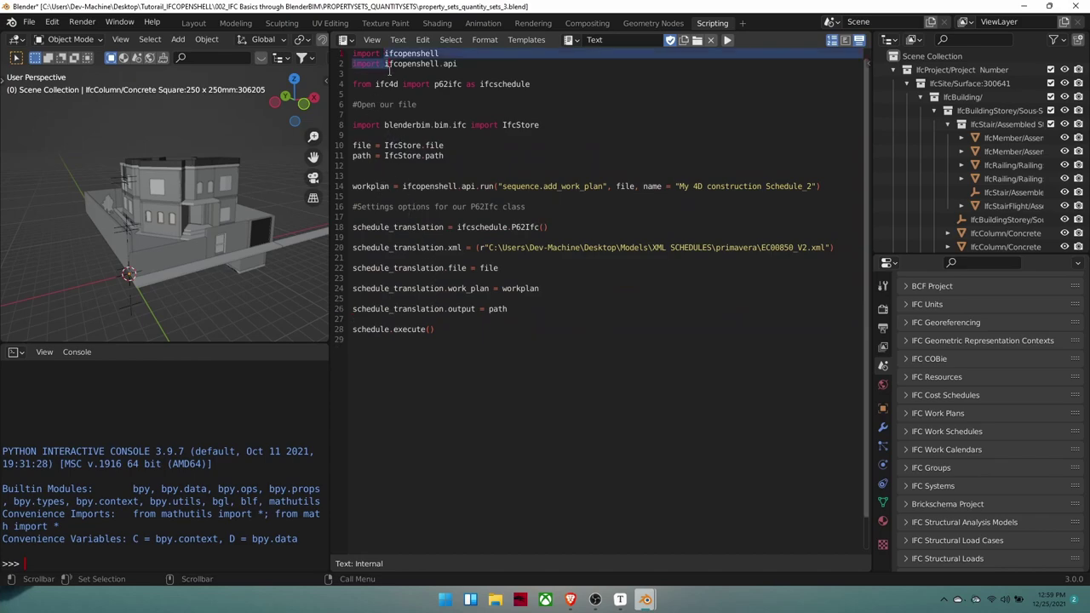
left_click(394, 114)
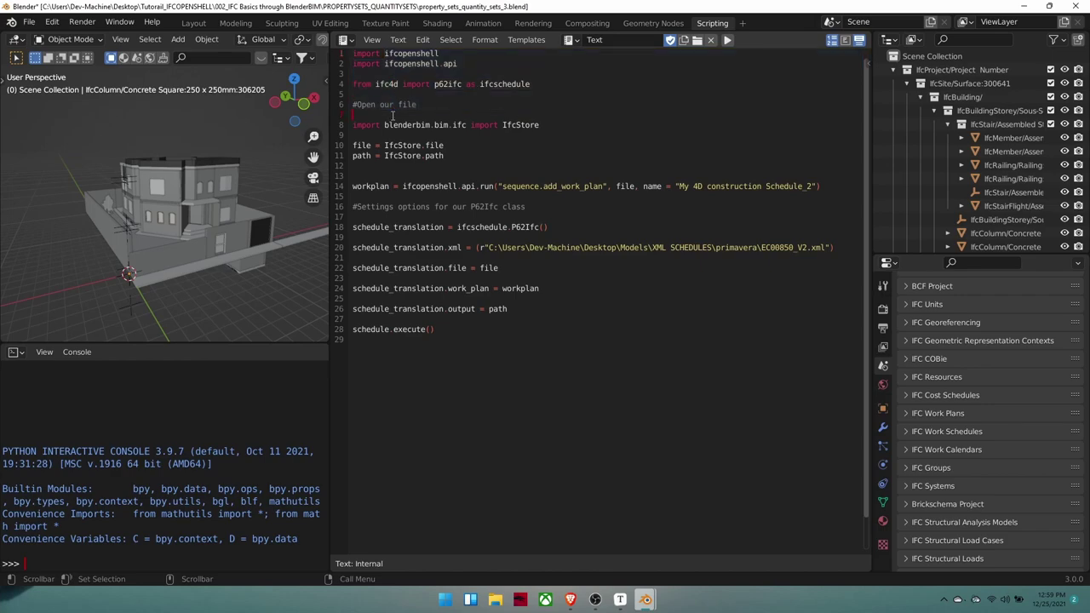
double_click(361, 126)
type("from")
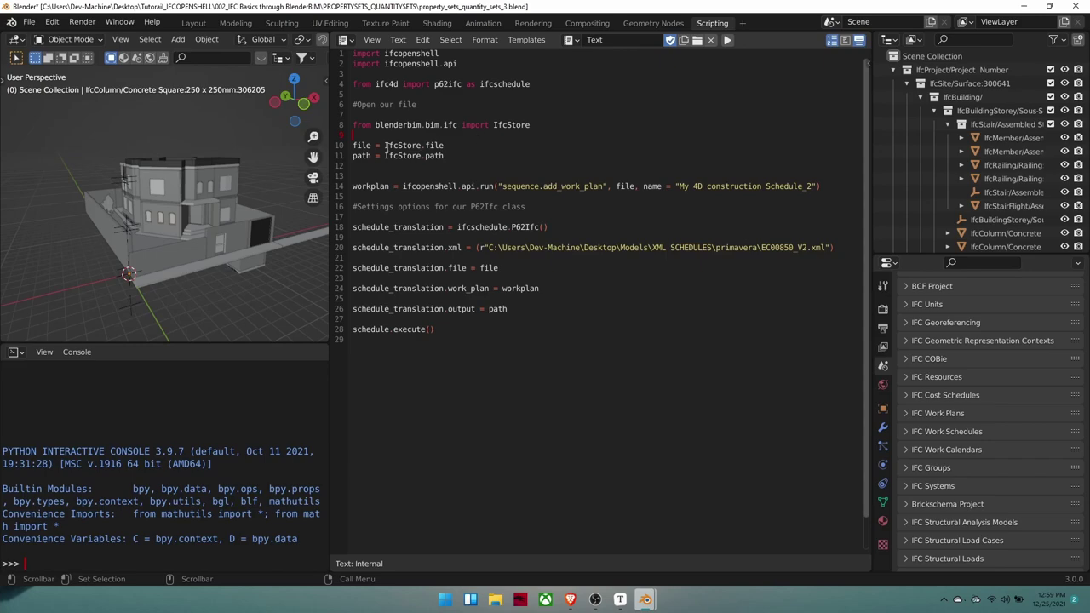
left_click(363, 147)
left_click(443, 157)
- Delete the remaining blank lines between the schedule_translation settings
left_click_drag(370, 191, 388, 191)
left_click(541, 226)
left_click_drag(541, 227, 512, 228)
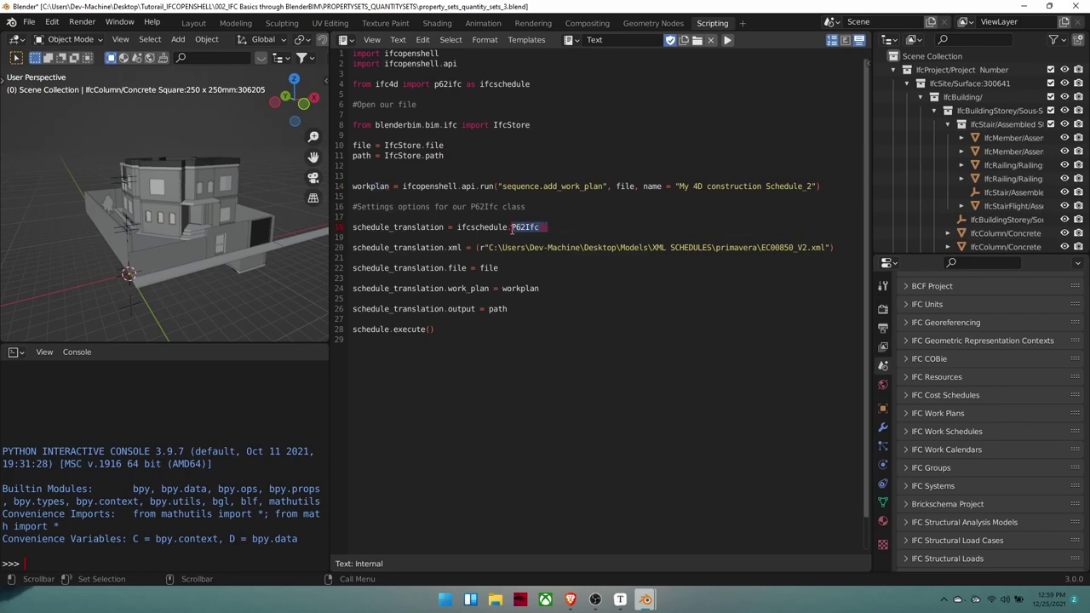
left_click(463, 257)
key("BackSpace")
left_click(463, 268)
key("BackSpace")
key("BackSpace")
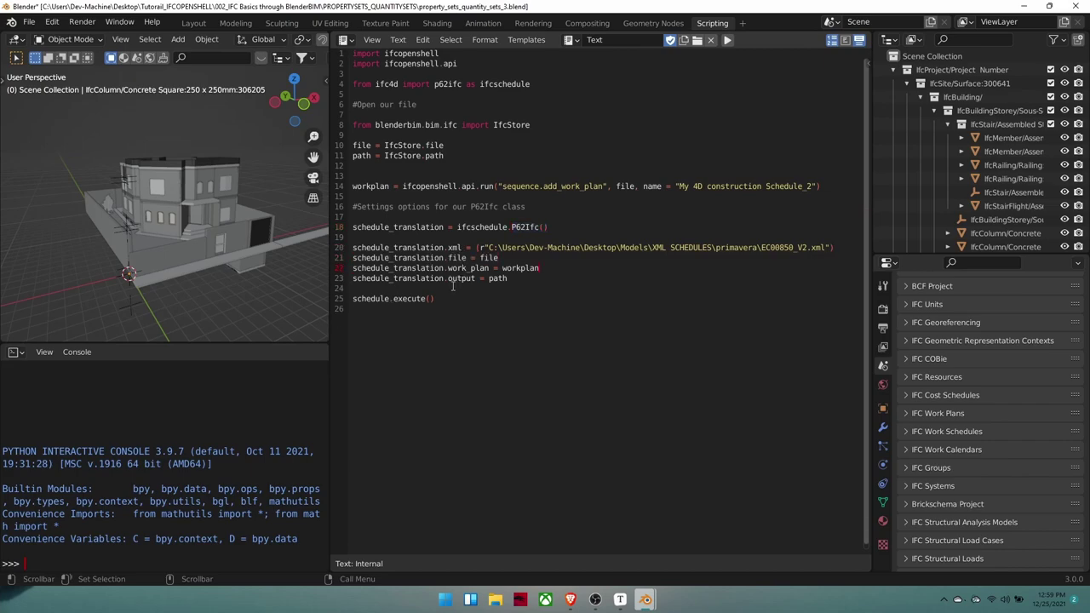
left_click(452, 288)
- Run the script and read the NameError for undefined 'schedule' in the system console
left_click(697, 115)
left_click(727, 41)
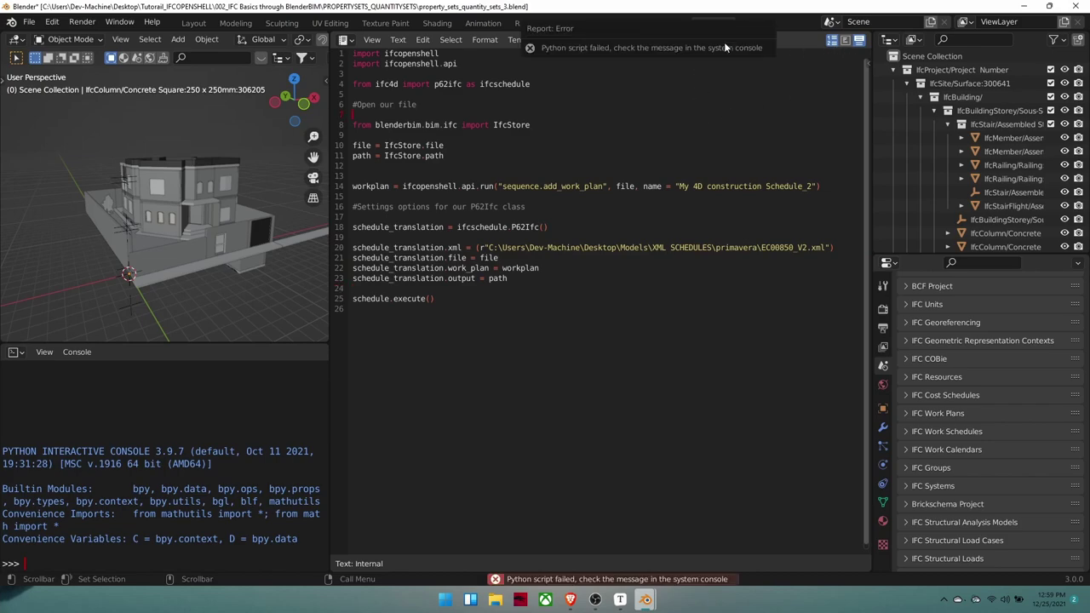
left_click(119, 22)
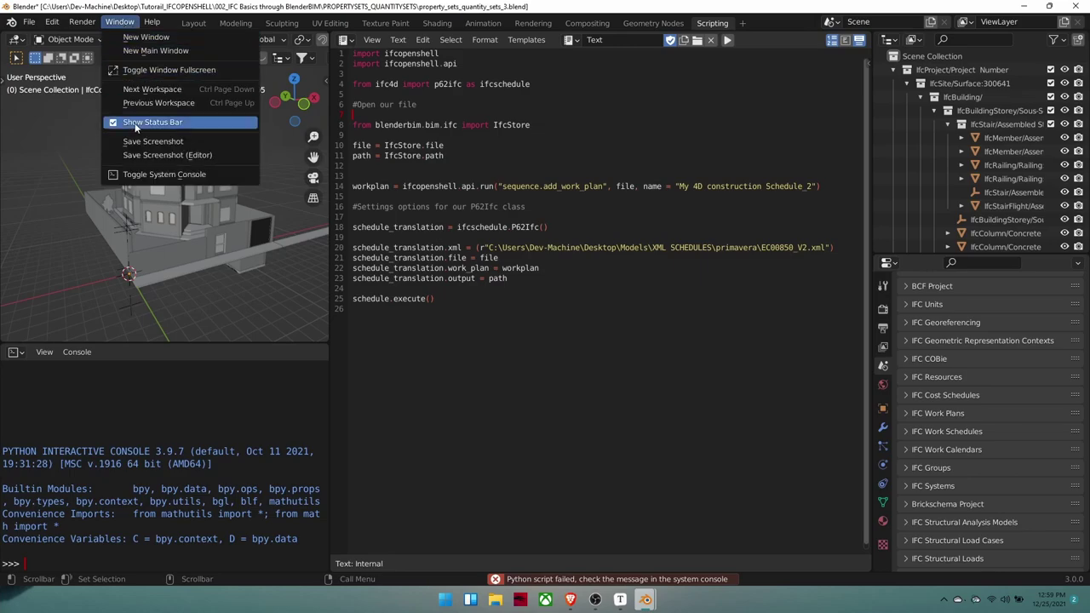
left_click(141, 174)
left_click(119, 23)
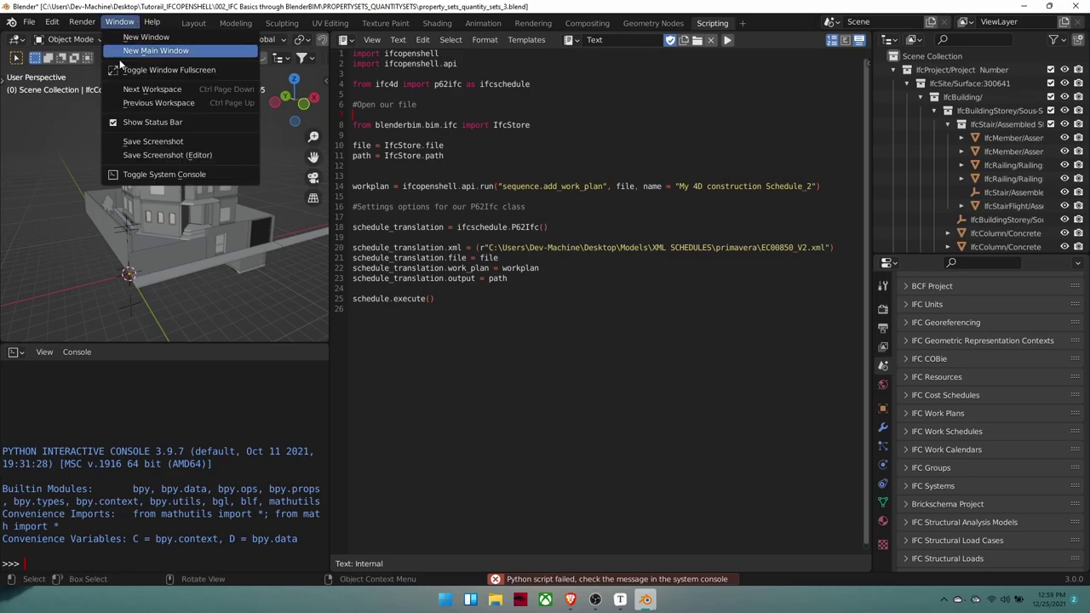
left_click(113, 175)
scroll(160, 165, "down", 3)
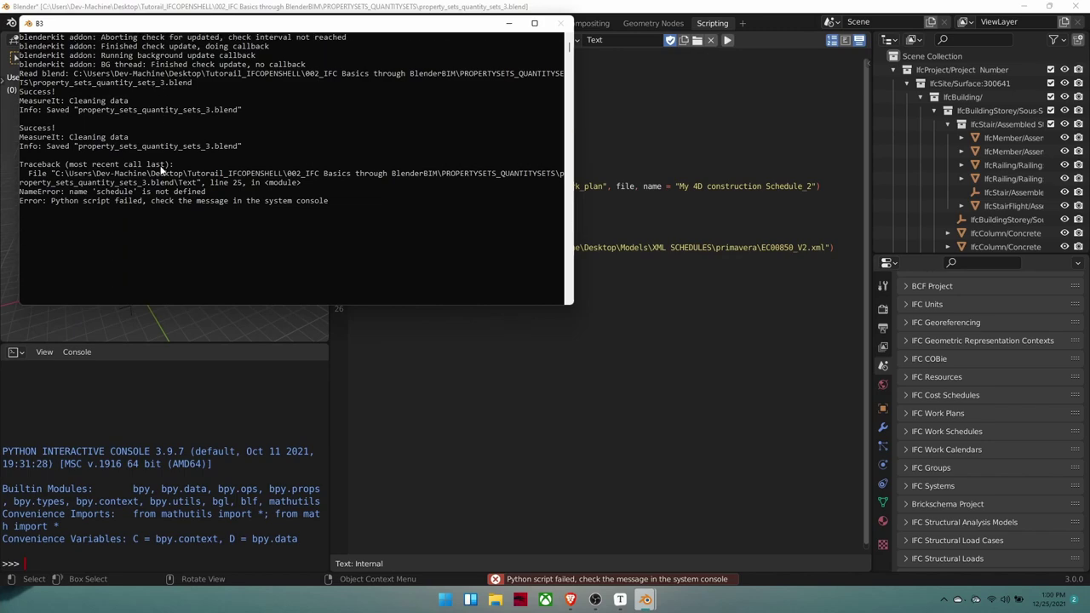
left_click_drag(68, 198, 230, 203)
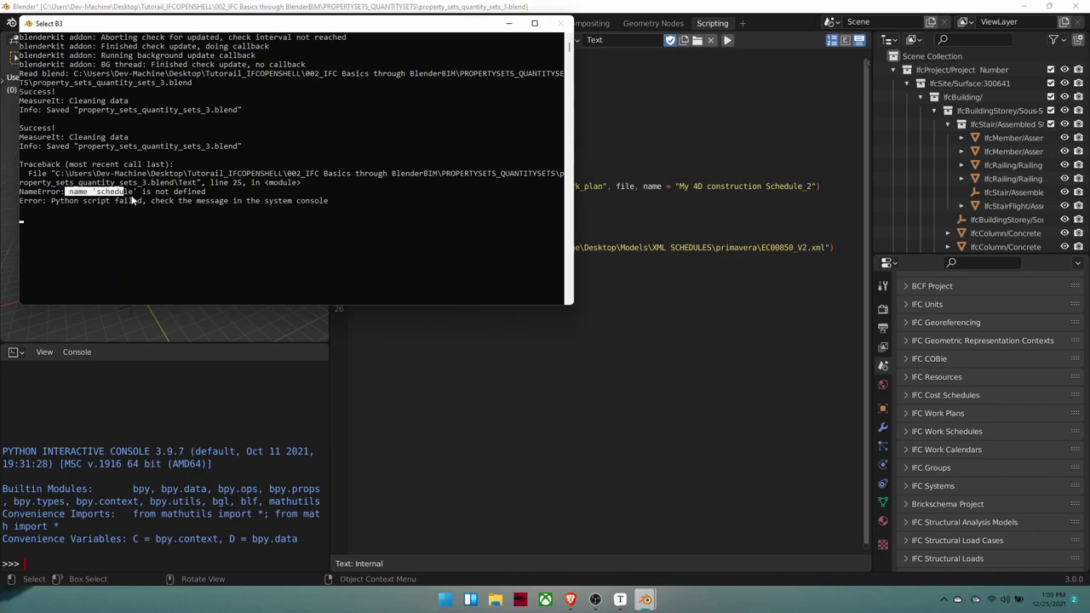
- Change line 25 to schedule_translation.execute(), rerun, and check the console output
left_click(668, 213)
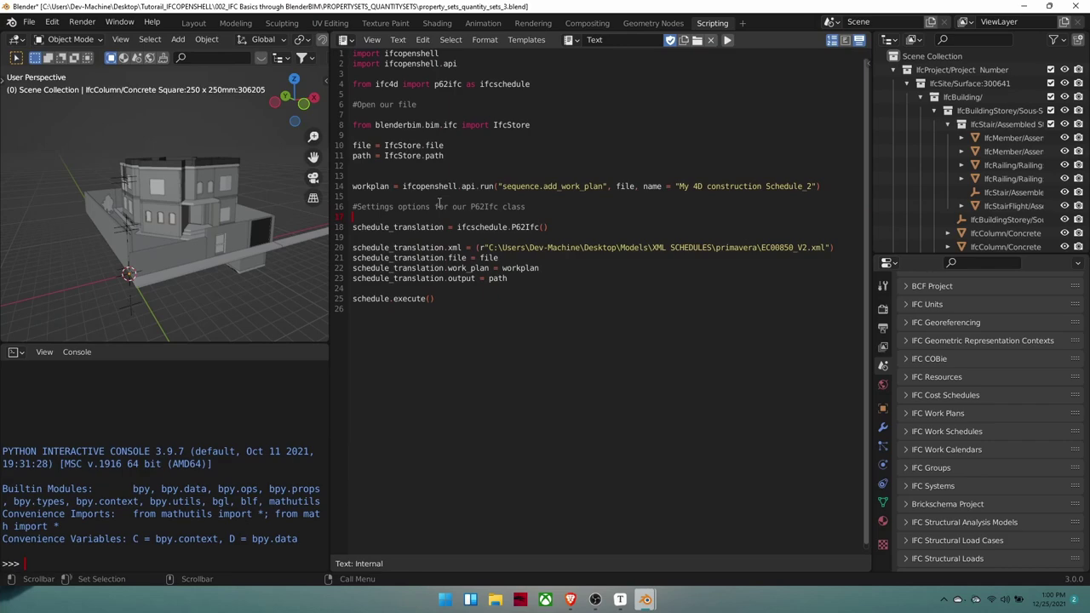
left_click(379, 298)
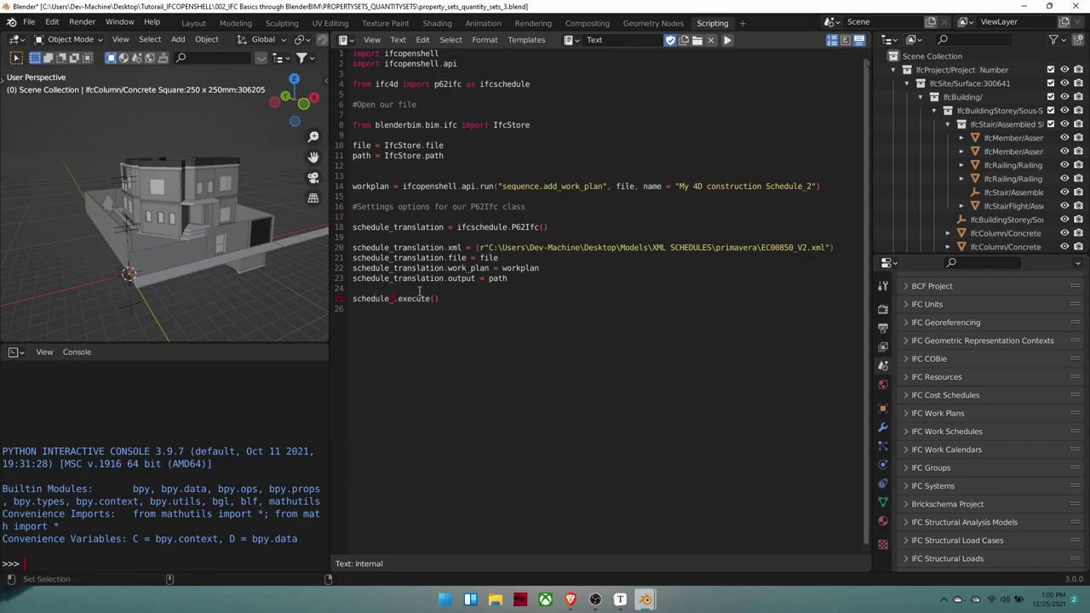
type("_translation")
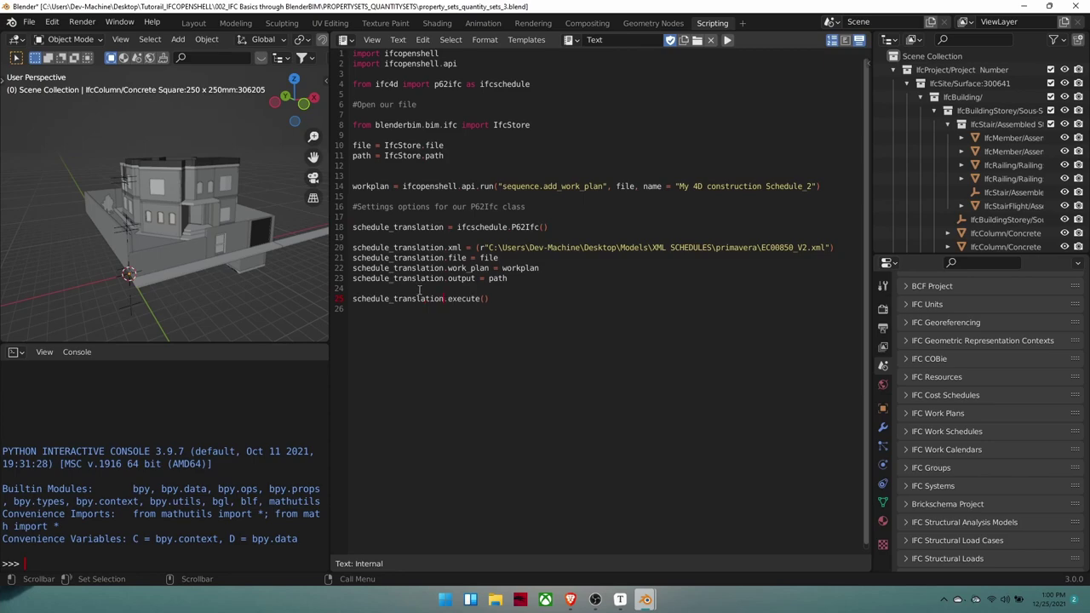
left_click(727, 40)
key("super+Tab")
left_click(653, 122)
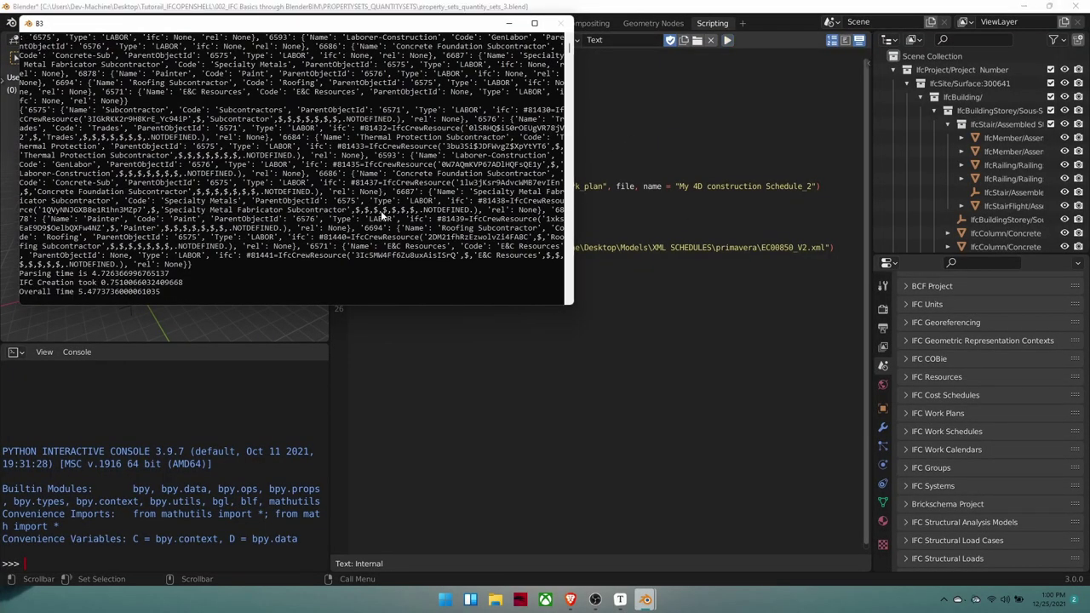
key("alt+Tab")
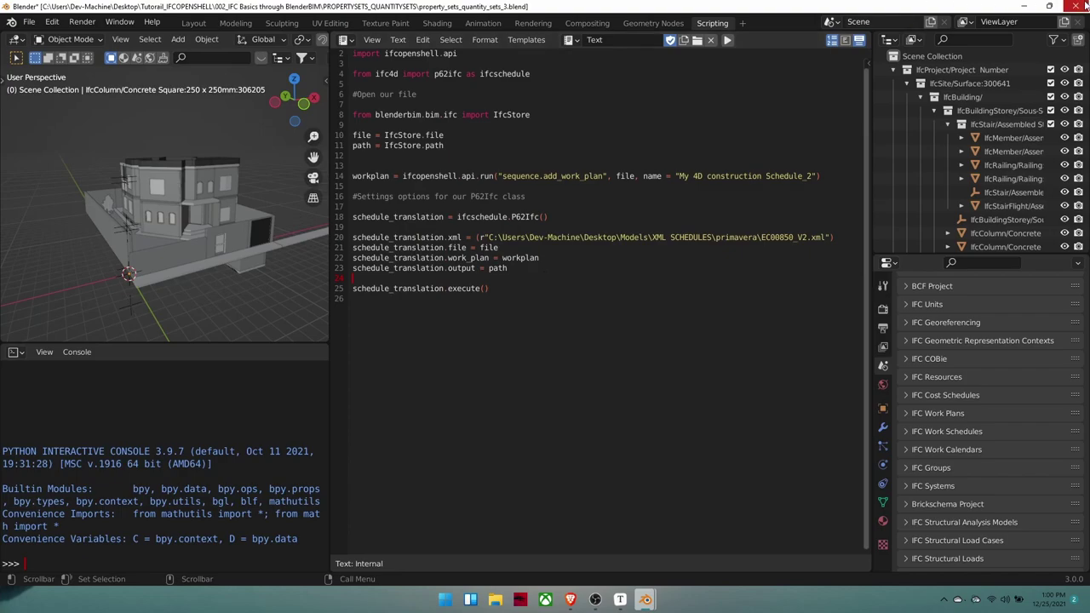
- Quit Blender without saving, relaunch it and reopen property_sets_quantity_sets_3.blend
key("ctrl+q")
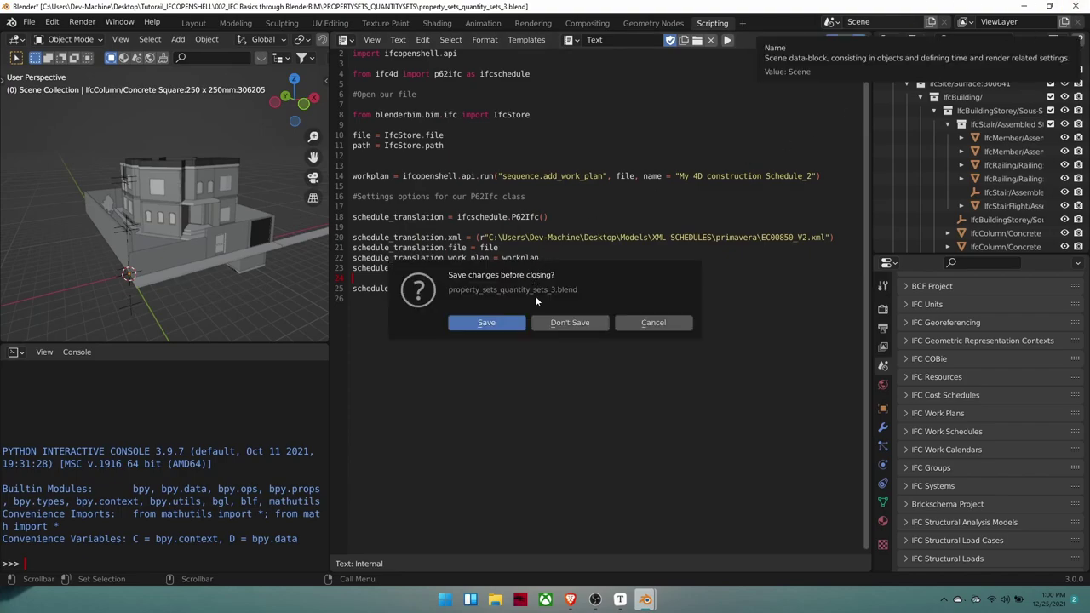
left_click(557, 321)
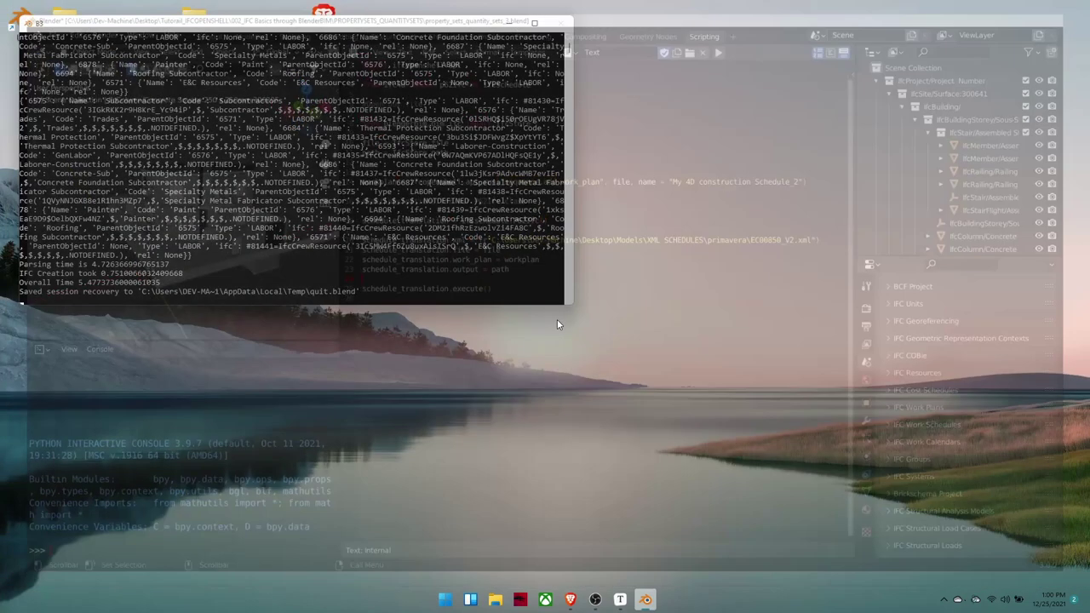
double_click(23, 24)
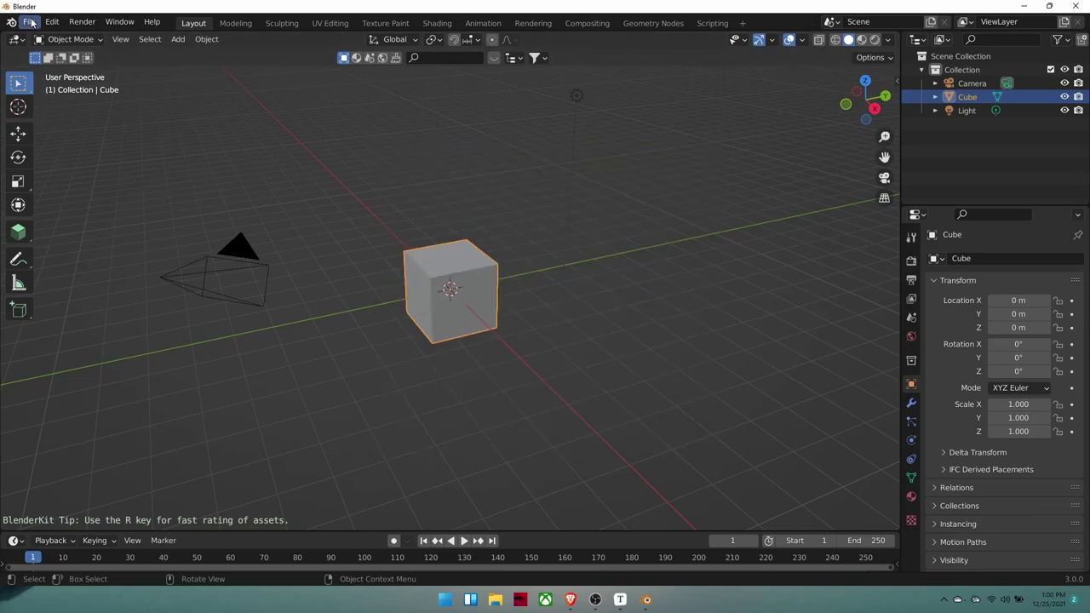
mouse_move(63, 64)
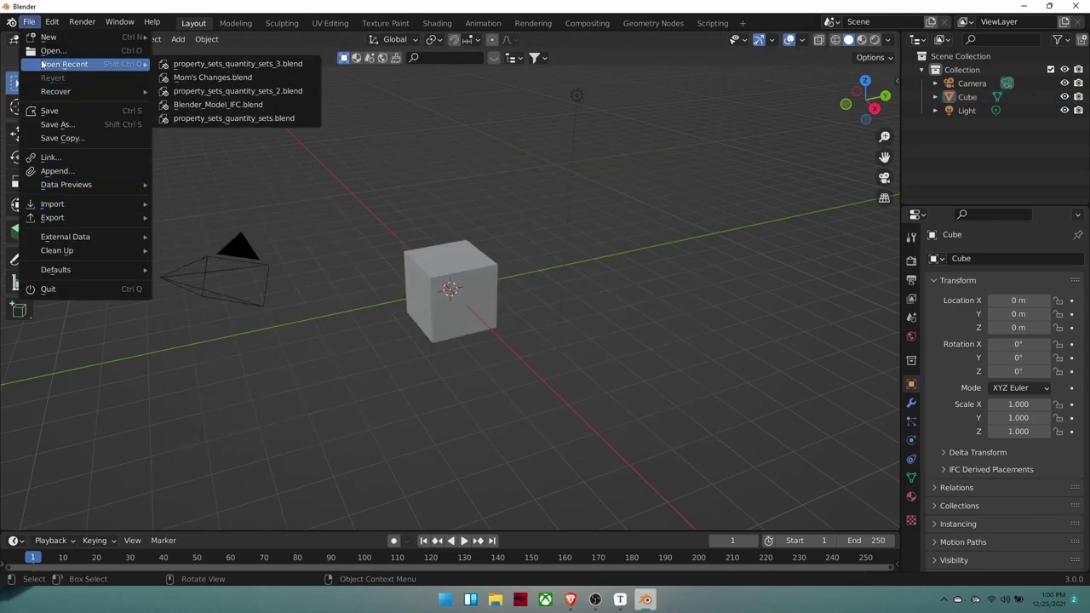
left_click(199, 66)
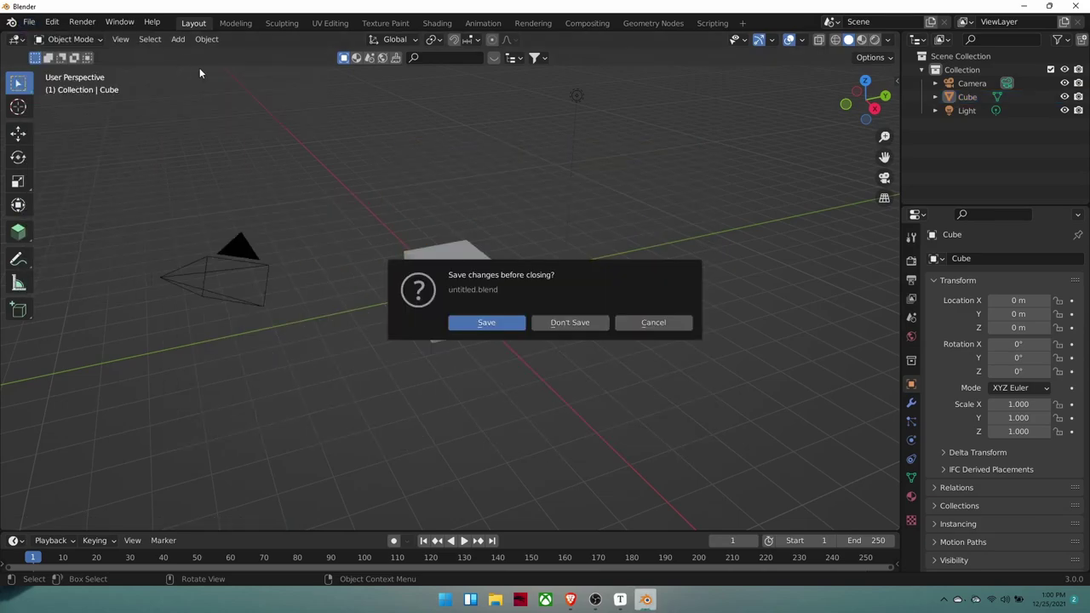
left_click(583, 323)
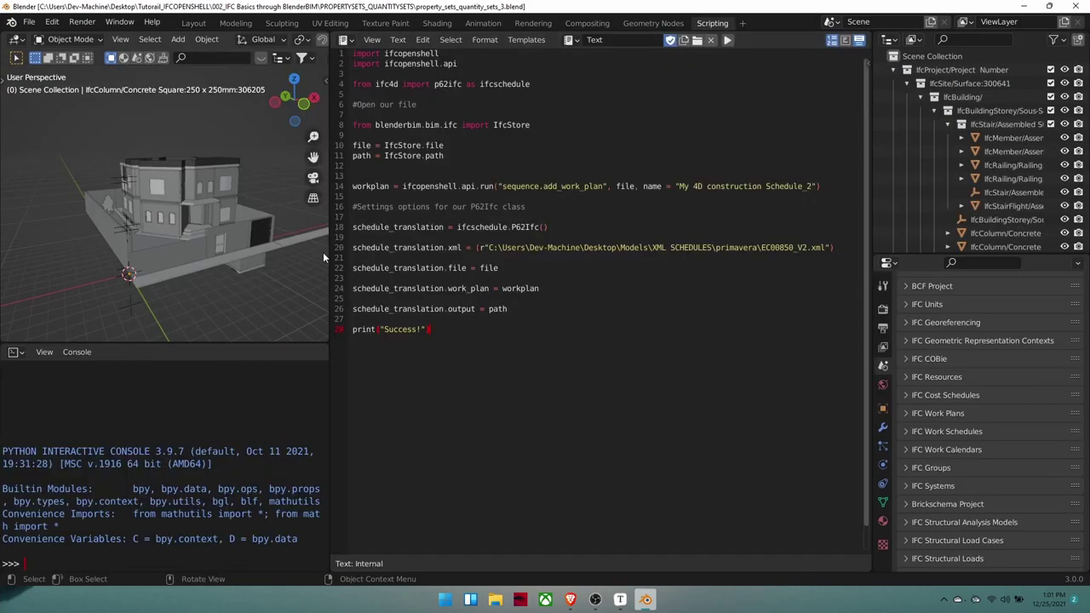
- Delete the duplicate "My 4D construction Schedule_2" work plan and expand IFC Work Schedules
left_click_drag(329, 253, 614, 253)
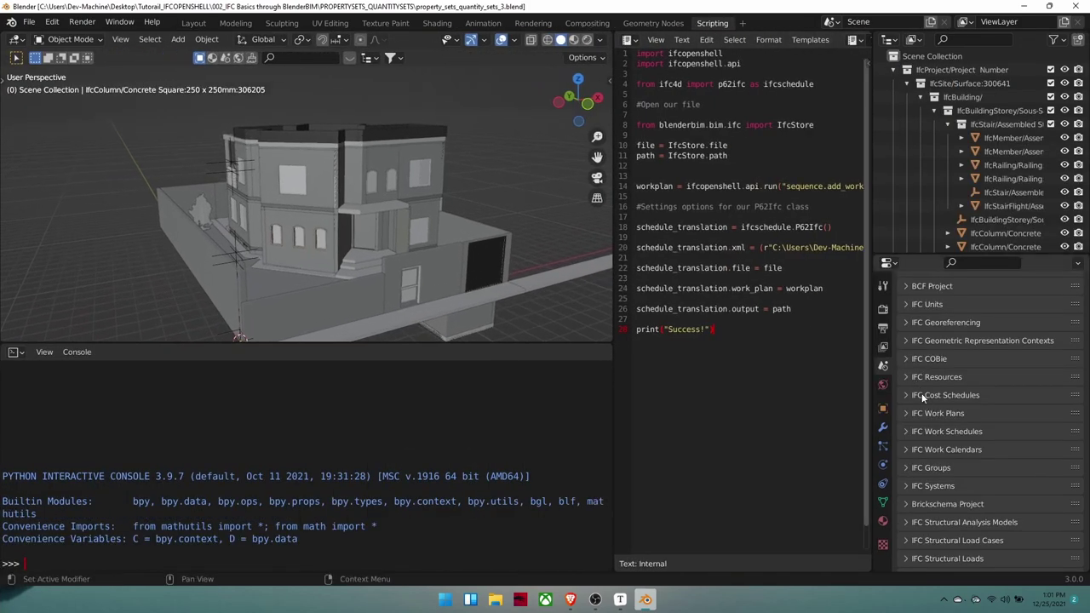
left_click(922, 413)
left_click(971, 431)
scroll(988, 425, "down", 2)
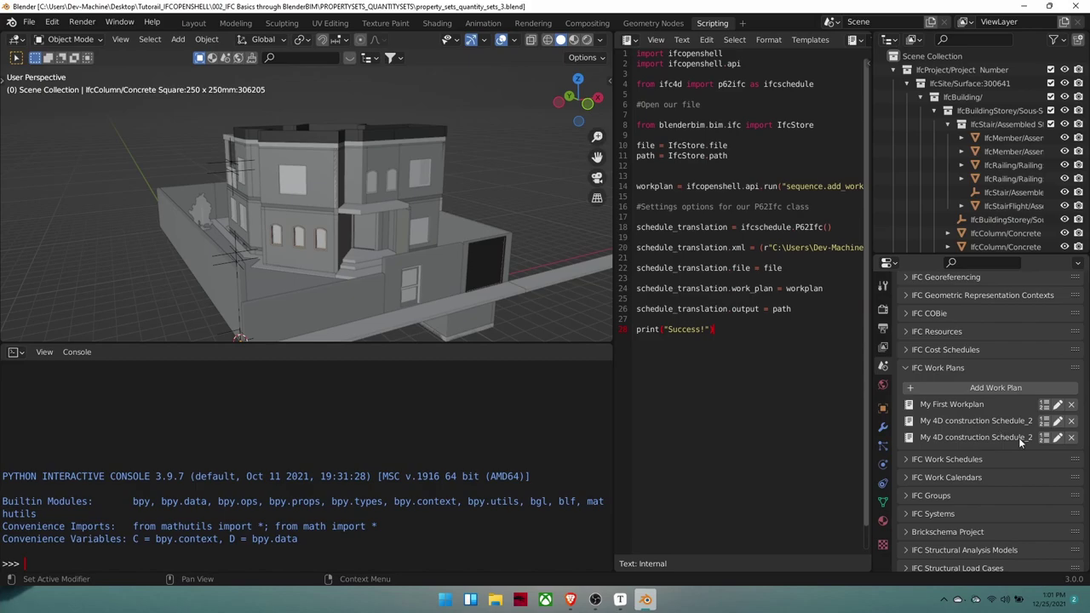
left_click(1072, 436)
left_click(972, 441)
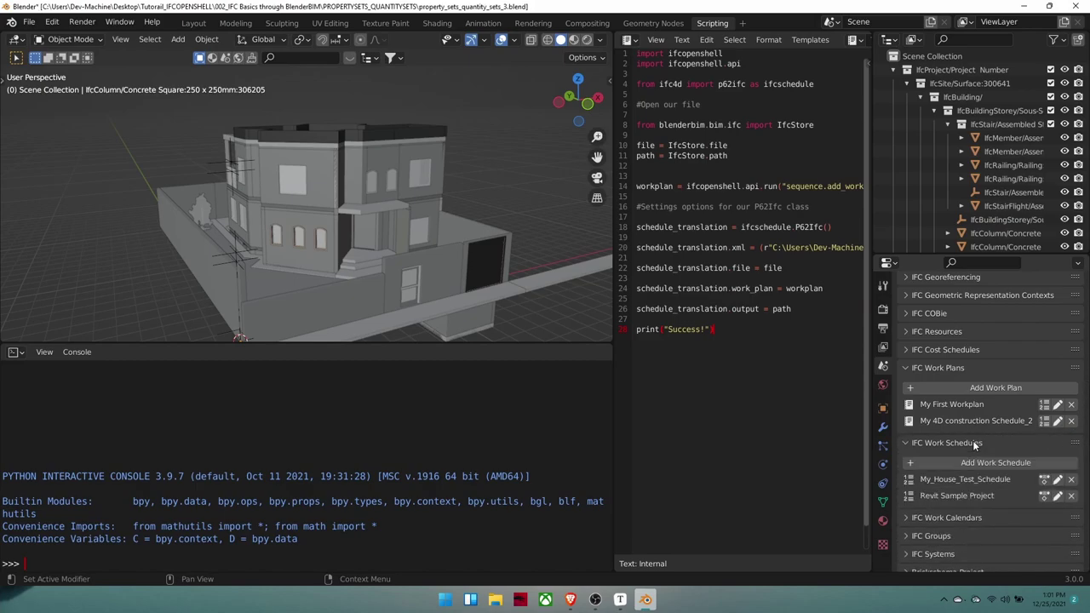